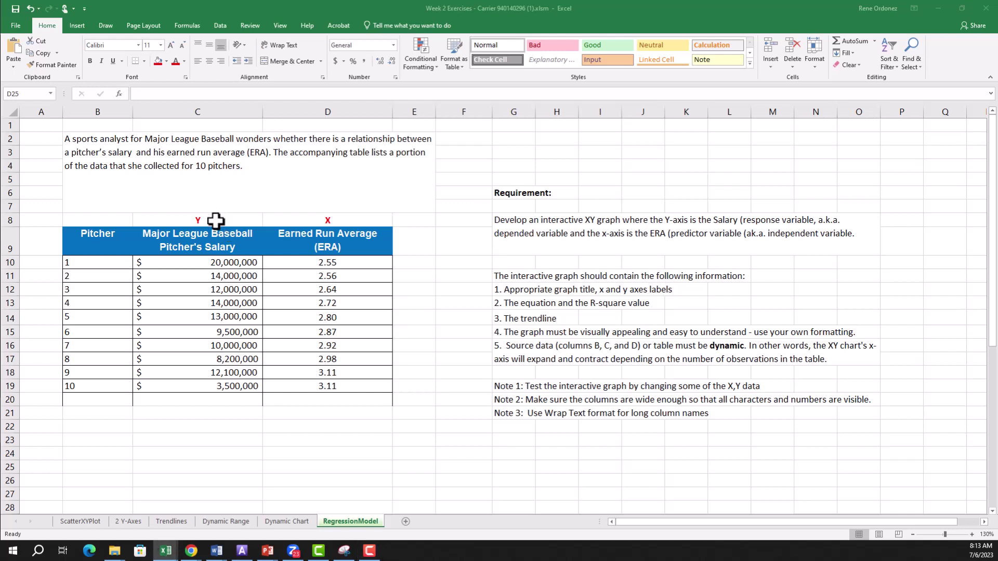
Step: Move the salary values C8:C19 to column E and widen column E to show them
{"action": "left_click_drag", "start_coordinate": [212, 221], "coordinate": [211, 289]}
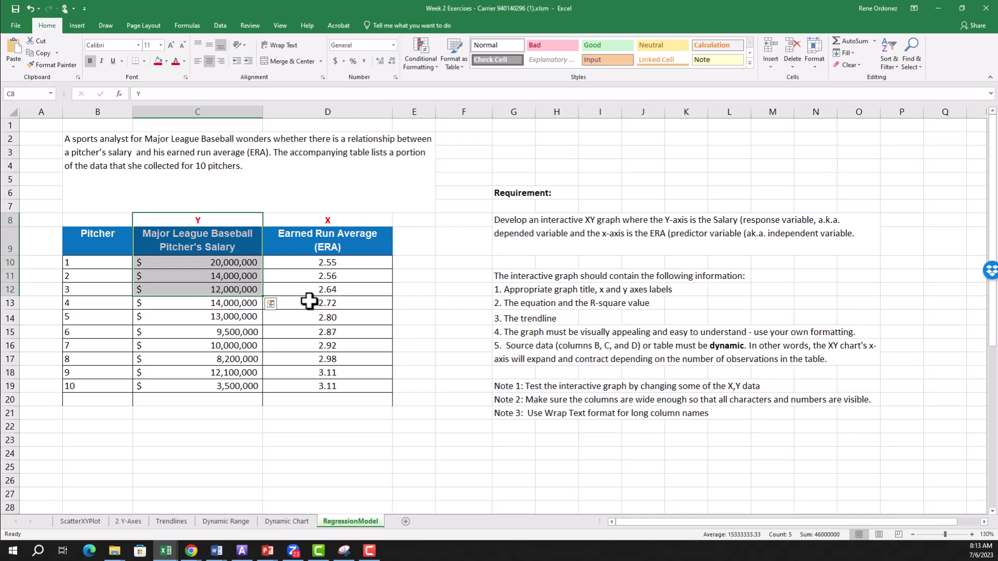
{"action": "mouse_move", "coordinate": [216, 220]}
{"action": "left_mouse_down"}
{"action": "mouse_move", "coordinate": [191, 393]}
{"action": "mouse_move", "coordinate": [419, 378]}
{"action": "left_mouse_up"}
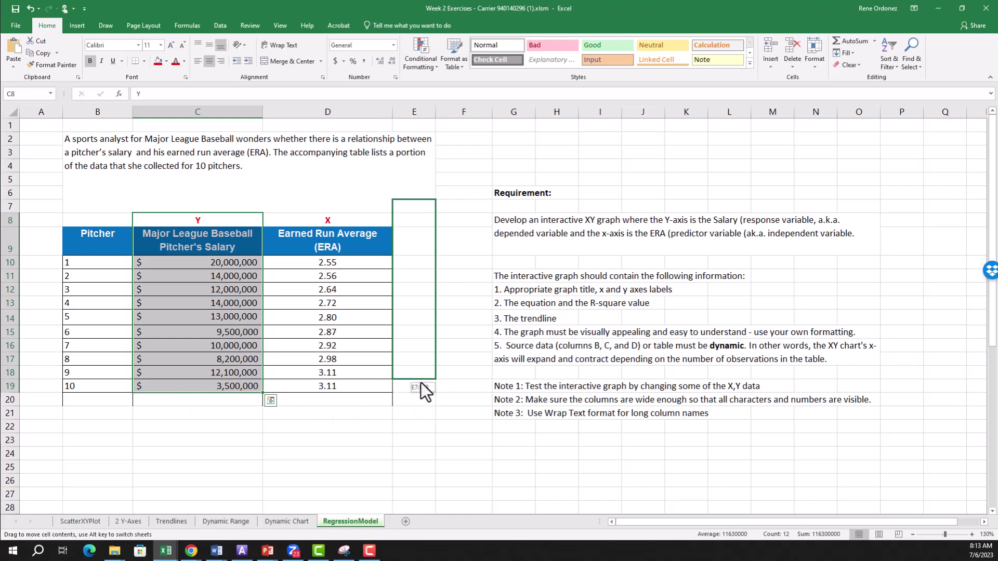
{"action": "left_click_drag", "start_coordinate": [419, 378], "coordinate": [419, 374]}
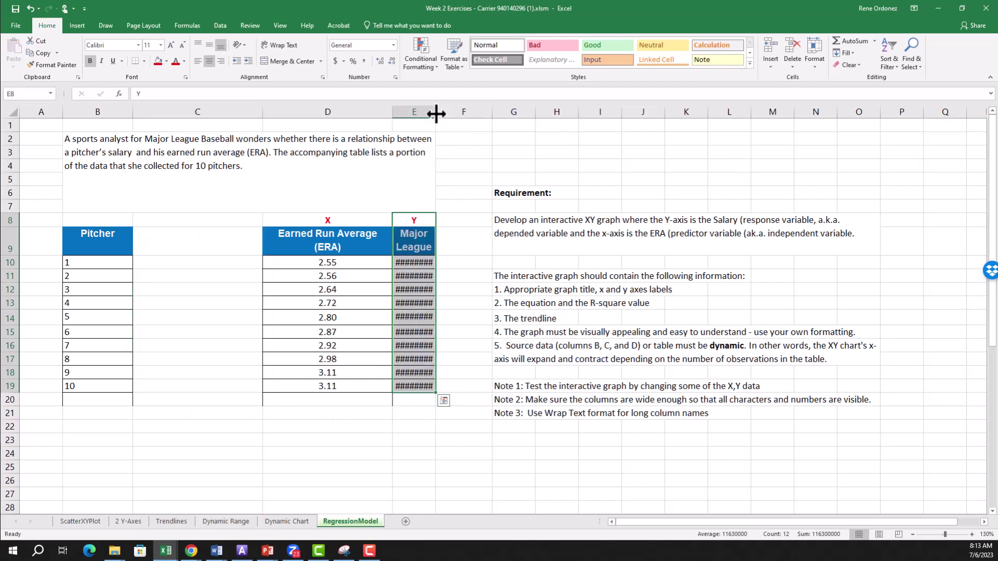
{"action": "left_click_drag", "start_coordinate": [436, 112], "coordinate": [469, 113]}
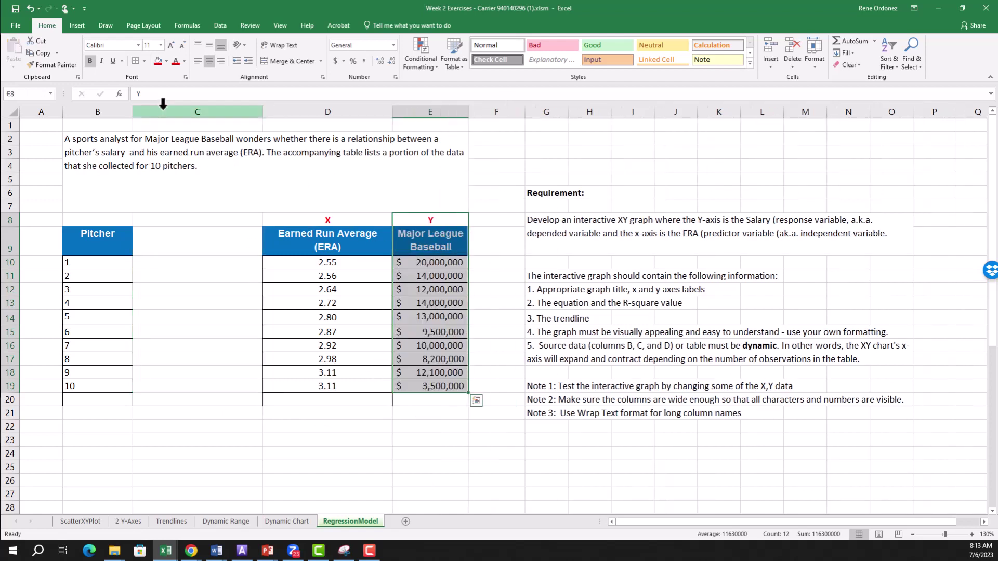
Step: Delete the now-empty column C so ERA sits before salary
{"action": "left_click", "coordinate": [178, 107]}
{"action": "right_click", "coordinate": [210, 226]}
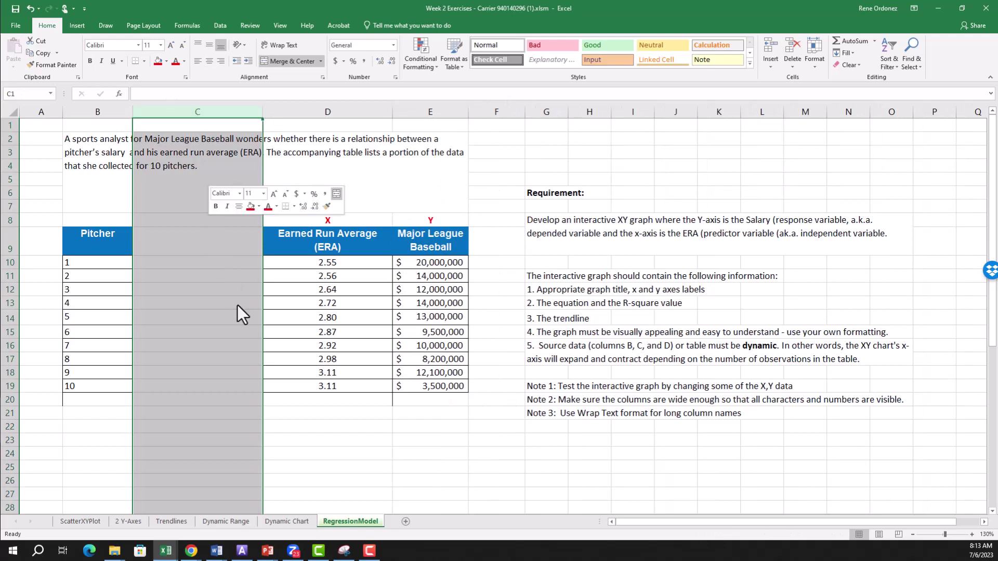
{"action": "left_click", "coordinate": [301, 372]}
{"action": "left_click", "coordinate": [256, 430]}
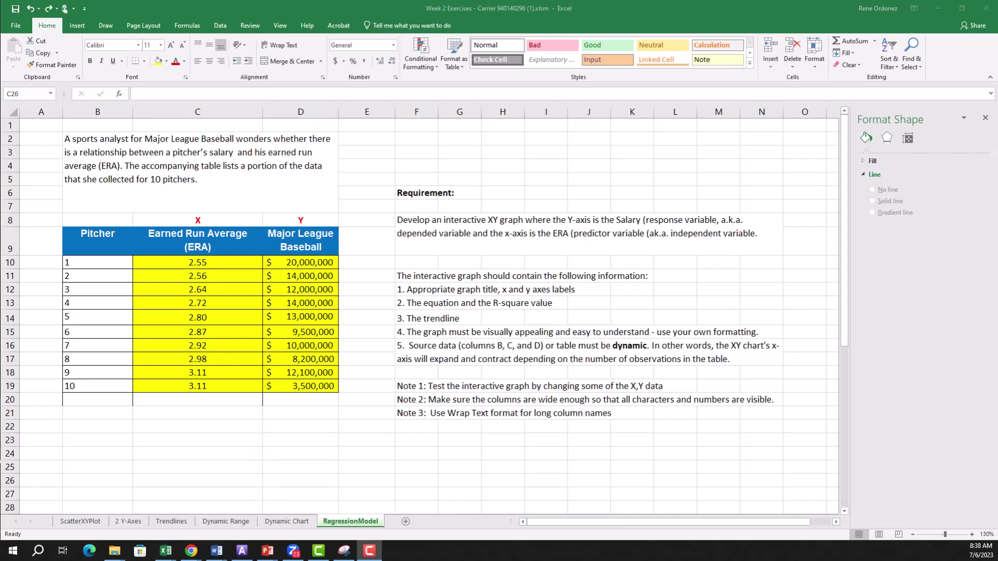
Step: Insert a markers-only XY scatter chart from the ERA and salary values in C10:D19
{"action": "left_click", "coordinate": [191, 264]}
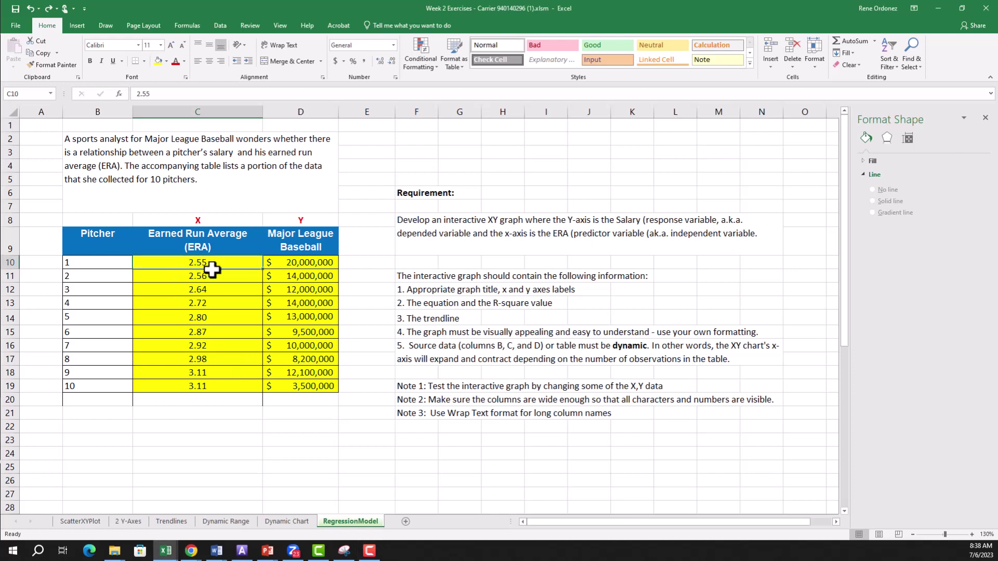
{"action": "left_click_drag", "start_coordinate": [212, 268], "coordinate": [299, 388]}
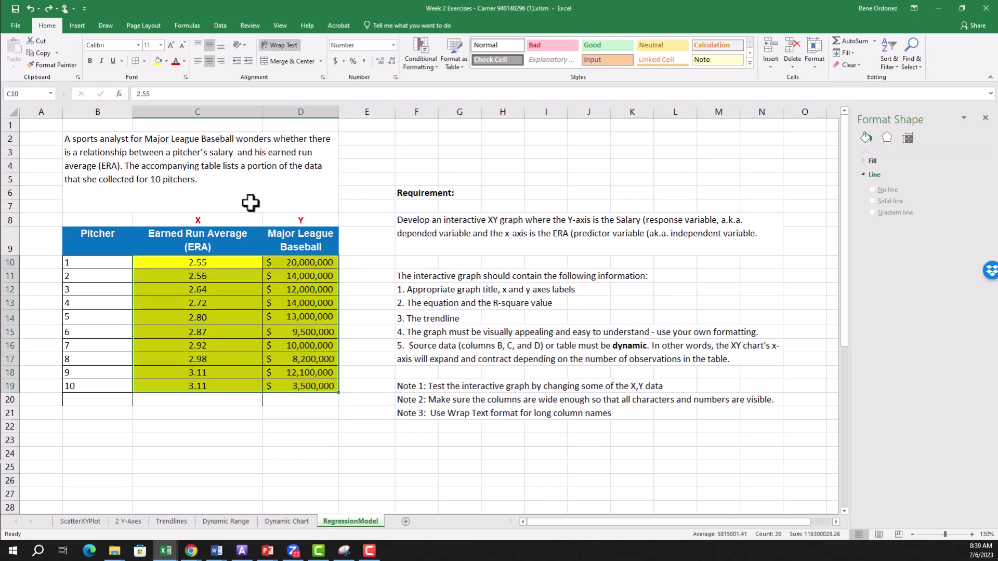
{"action": "left_click", "coordinate": [84, 29]}
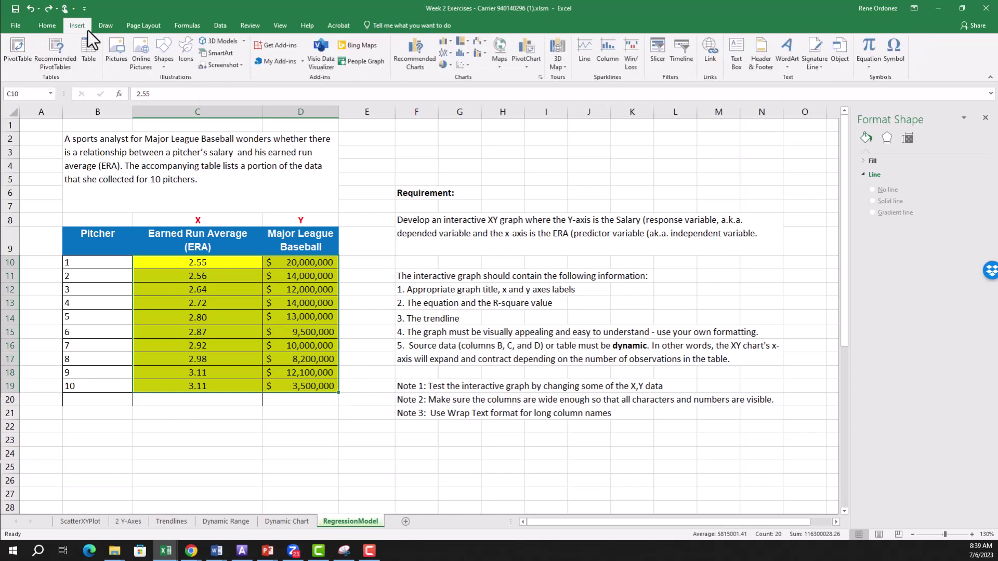
{"action": "left_click", "coordinate": [461, 66]}
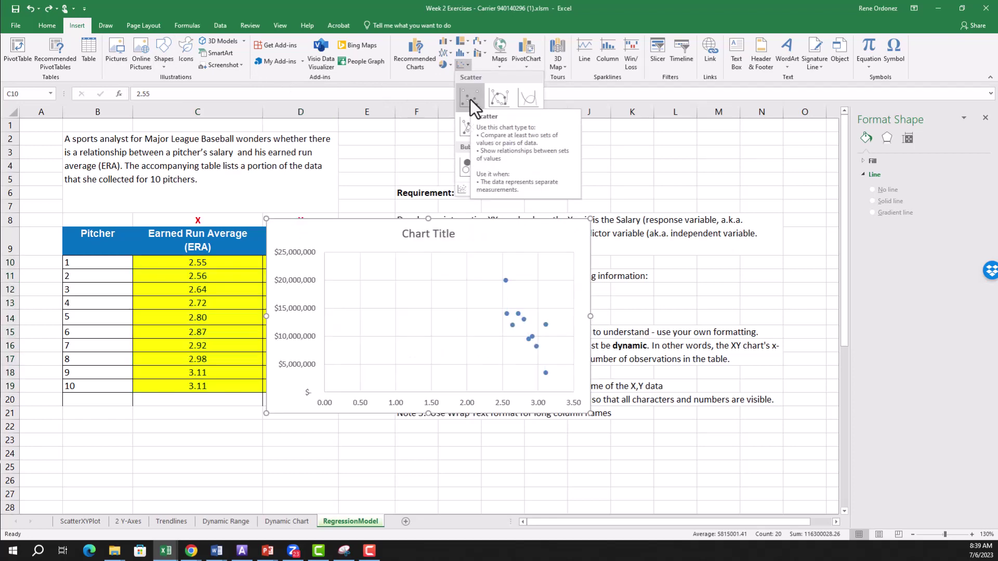
{"action": "left_click", "coordinate": [471, 98]}
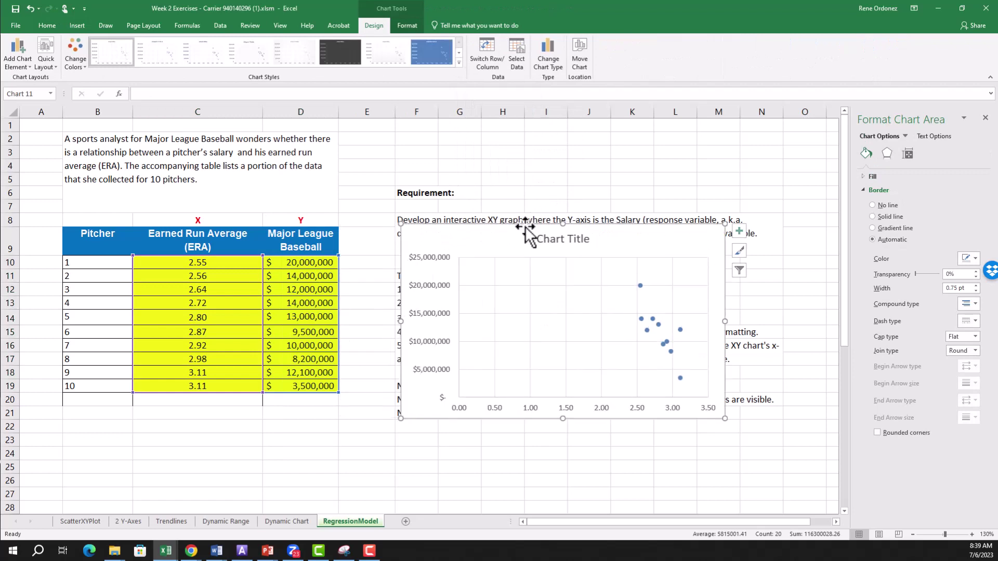
Step: Drag the chart up beside the table and apply Quick Layout 1 with axis titles and legend
{"action": "left_click_drag", "start_coordinate": [526, 226], "coordinate": [507, 181]}
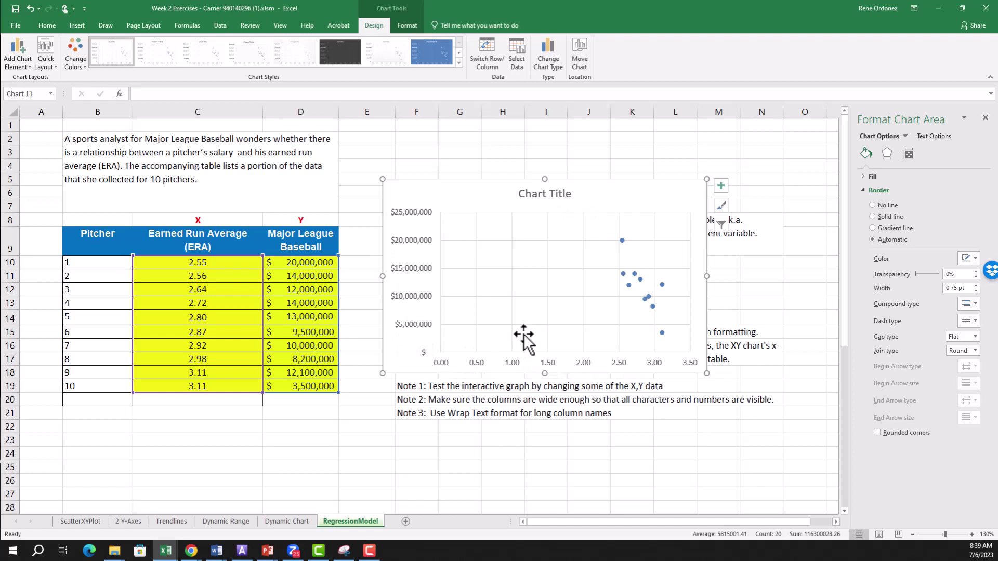
{"action": "left_click", "coordinate": [46, 63]}
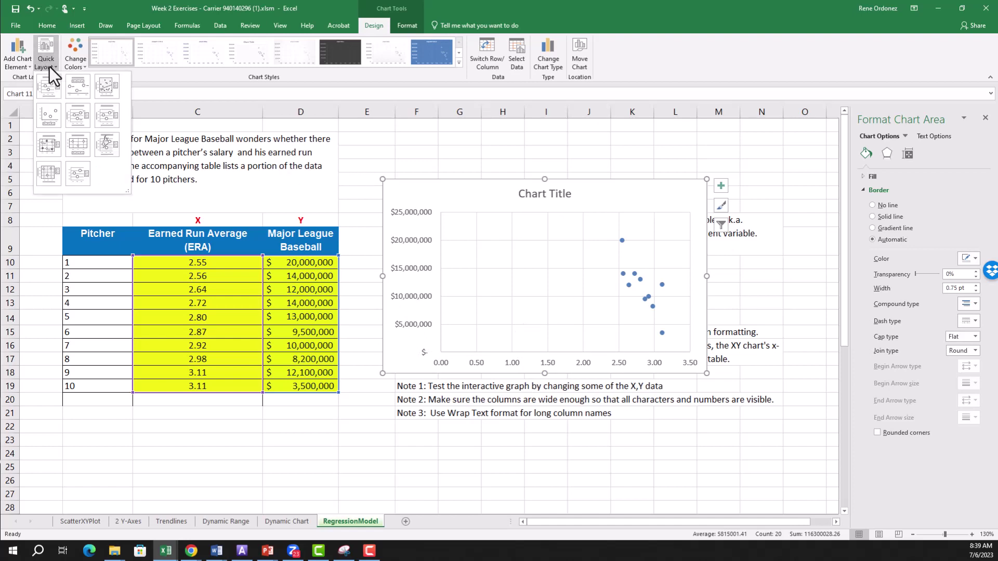
{"action": "left_click", "coordinate": [54, 95]}
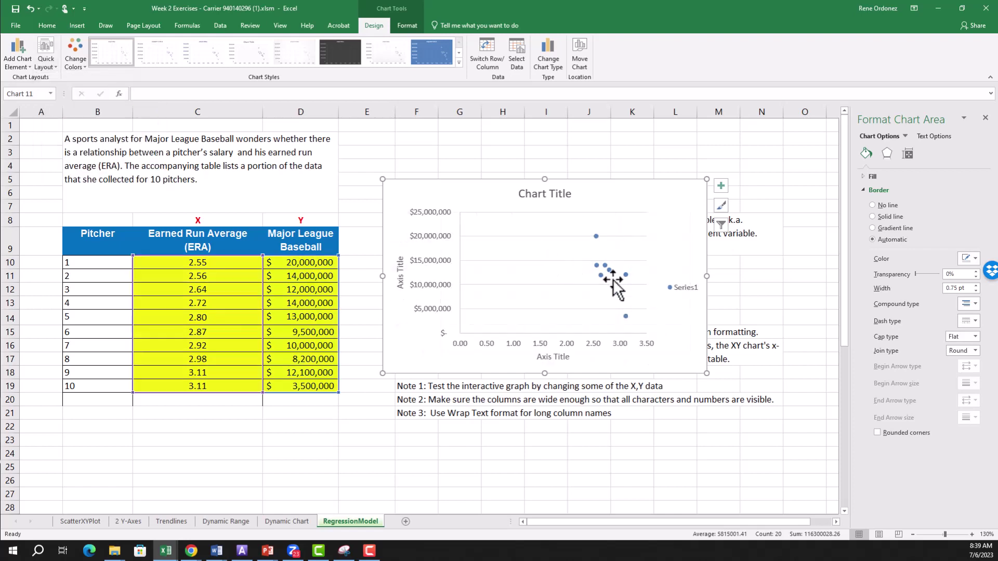
Step: Title the chart 'ERA versus Salary of MLB Players', vertical axis 'Salary', horizontal axis 'ERA'
{"action": "left_click", "coordinate": [540, 195]}
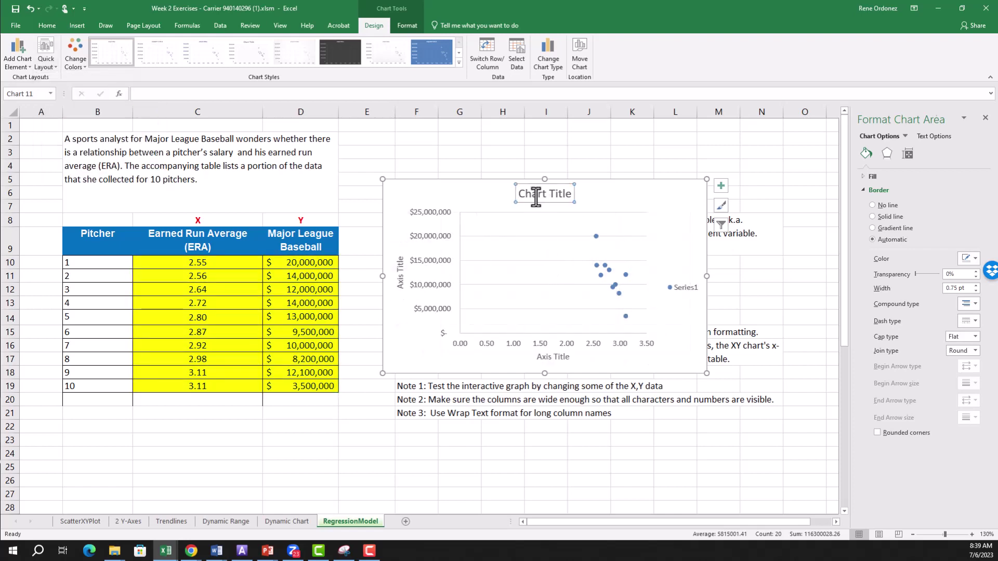
{"action": "left_click_drag", "start_coordinate": [519, 193], "coordinate": [573, 196]}
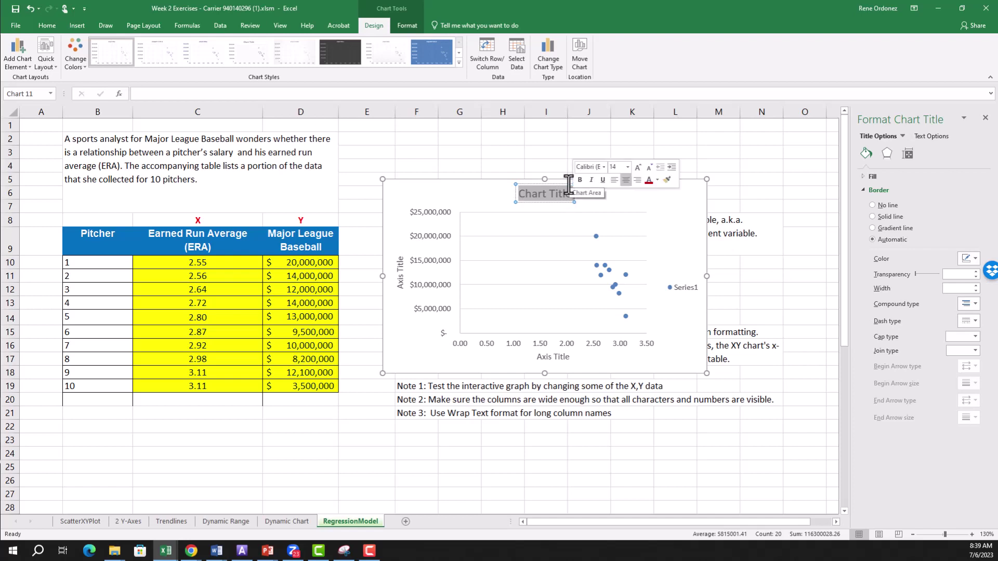
{"action": "type", "text": "E"}
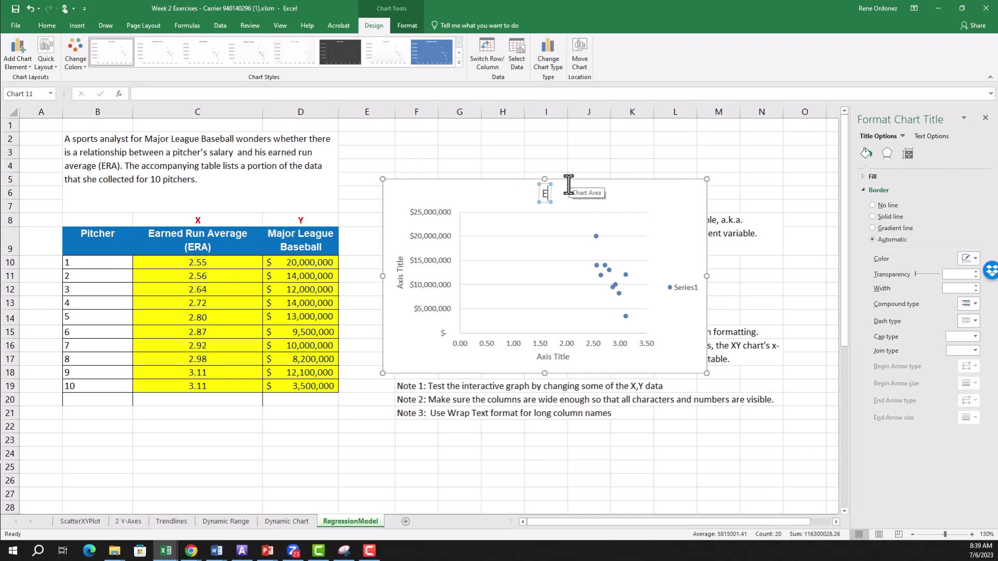
{"action": "type", "text": "RA"}
{"action": "type", "text": " versus Salary"}
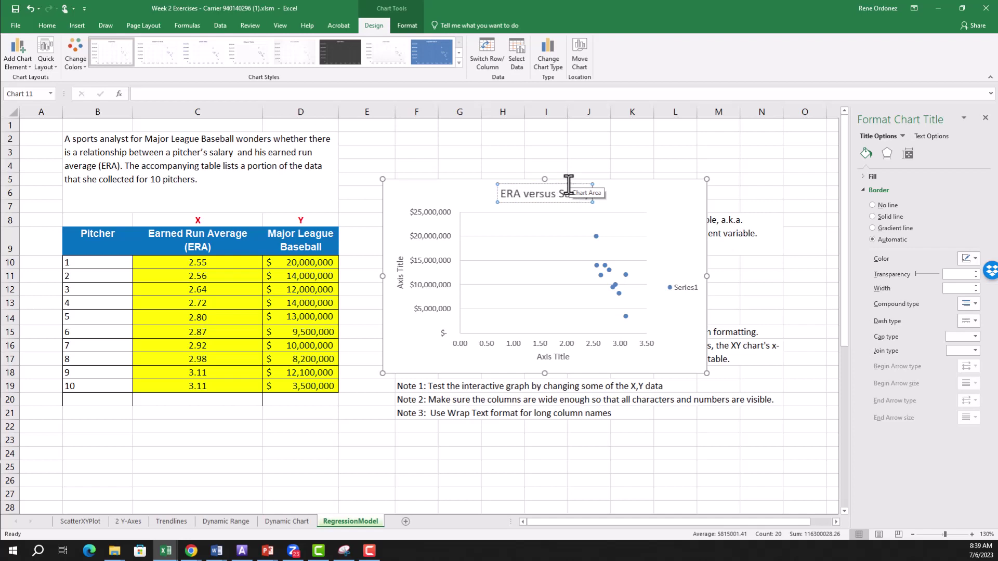
{"action": "type", "text": " for MLB P"}
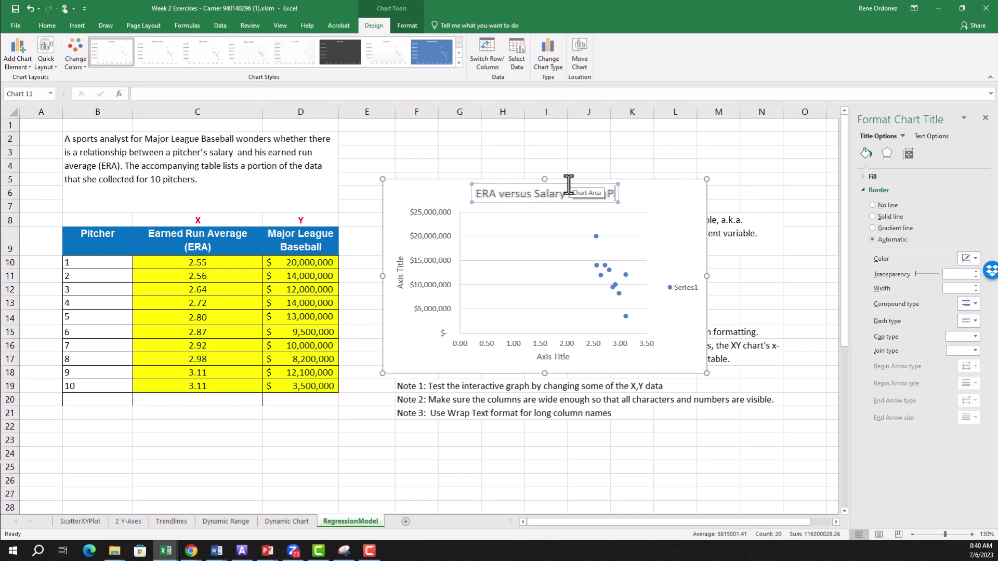
{"action": "type", "text": "layers"}
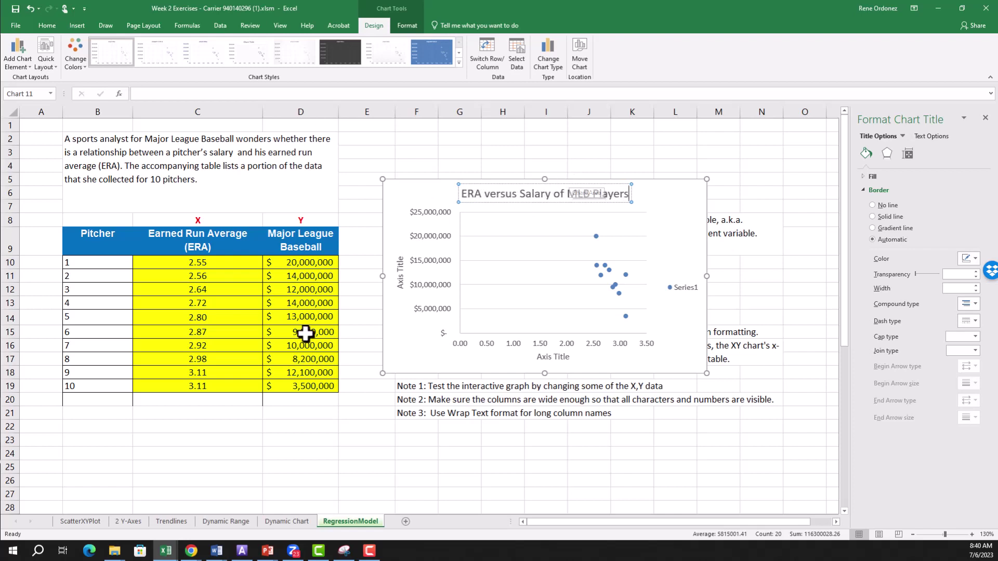
{"action": "left_click", "coordinate": [400, 273]}
{"action": "left_click_drag", "start_coordinate": [398, 256], "coordinate": [400, 290]}
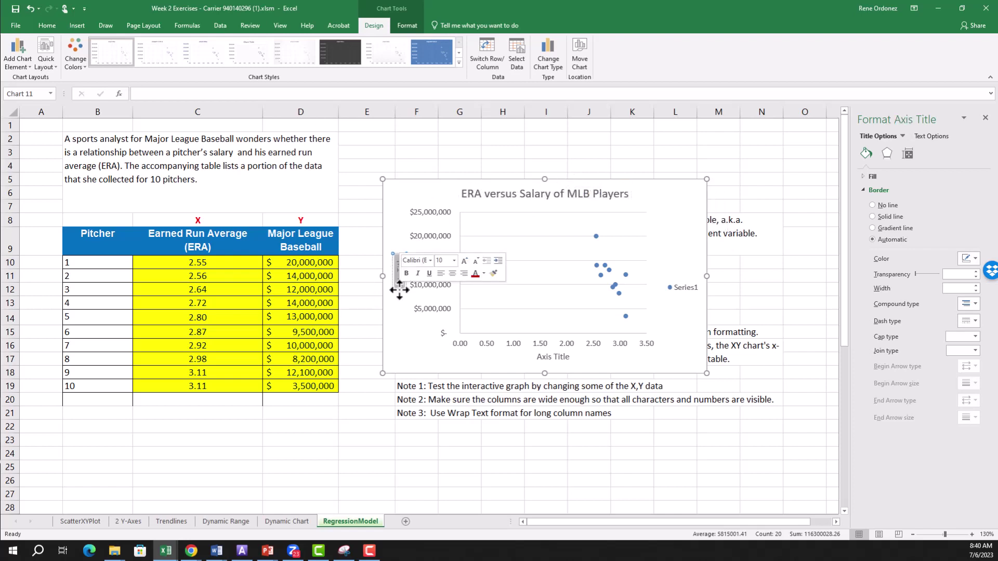
{"action": "type", "text": "Sala"}
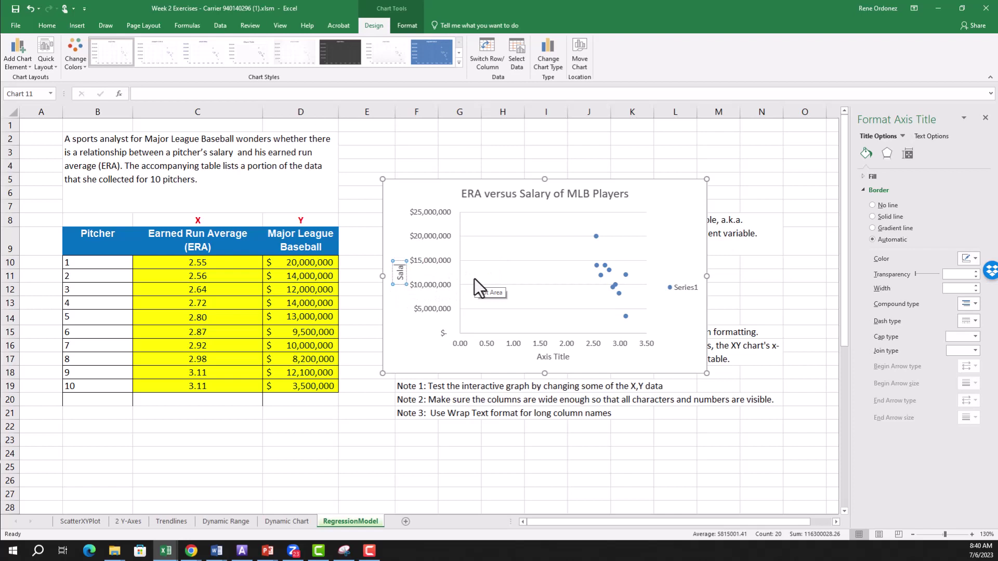
{"action": "type", "text": "ry"}
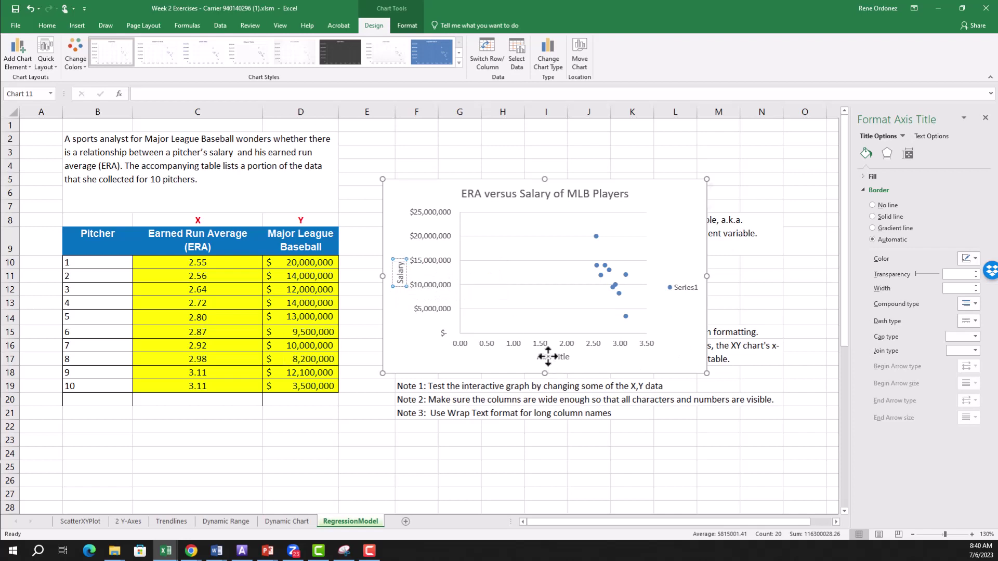
{"action": "left_click", "coordinate": [549, 356]}
{"action": "left_click_drag", "start_coordinate": [537, 356], "coordinate": [574, 357]}
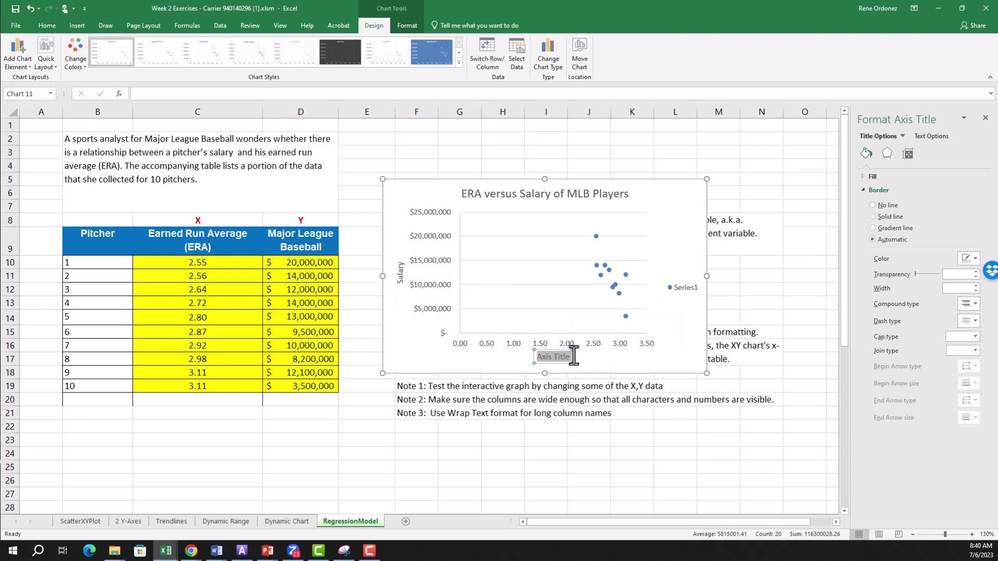
{"action": "type", "text": "ERA"}
Step: Set the horizontal ERA axis bounds to minimum 2.4 and maximum 3.2
{"action": "left_click", "coordinate": [650, 307]}
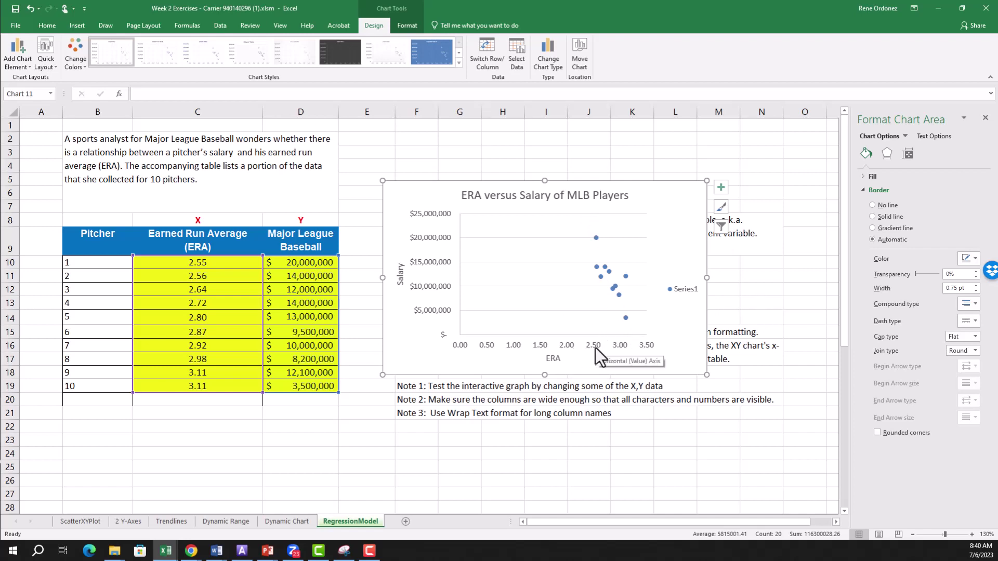
{"action": "left_click", "coordinate": [595, 347]}
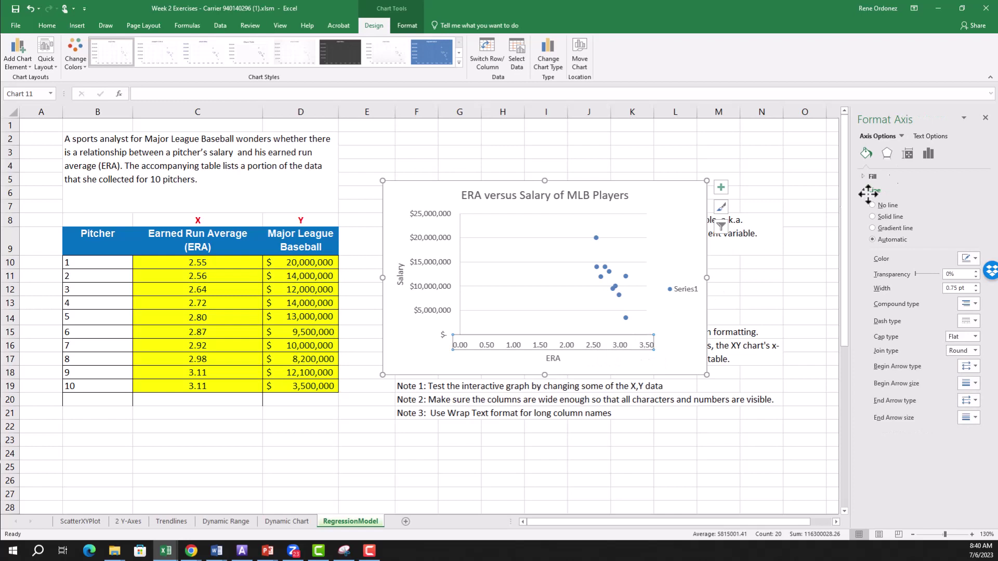
{"action": "left_click", "coordinate": [594, 347]}
{"action": "type", "text": "2.4"}
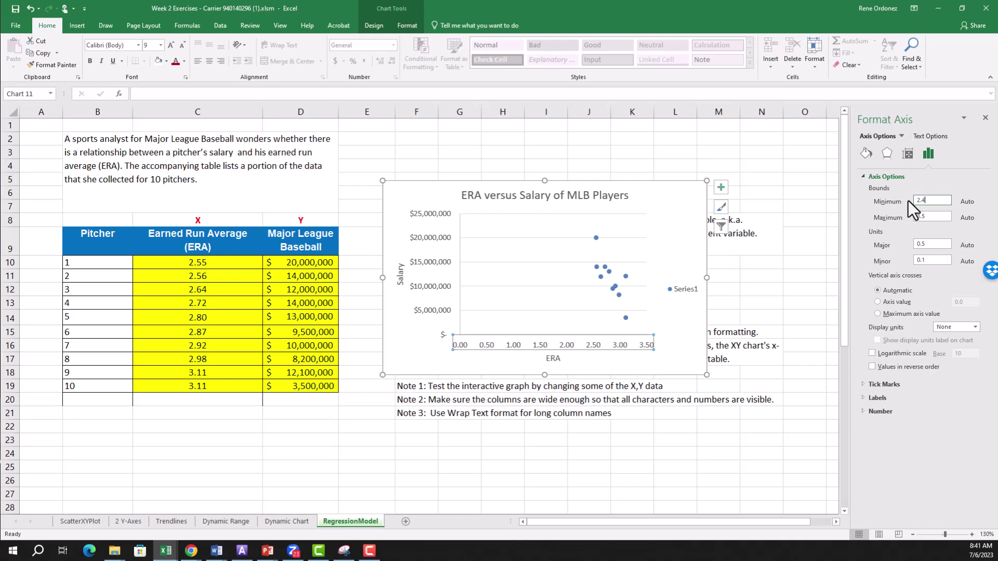
{"action": "left_click", "coordinate": [788, 315]}
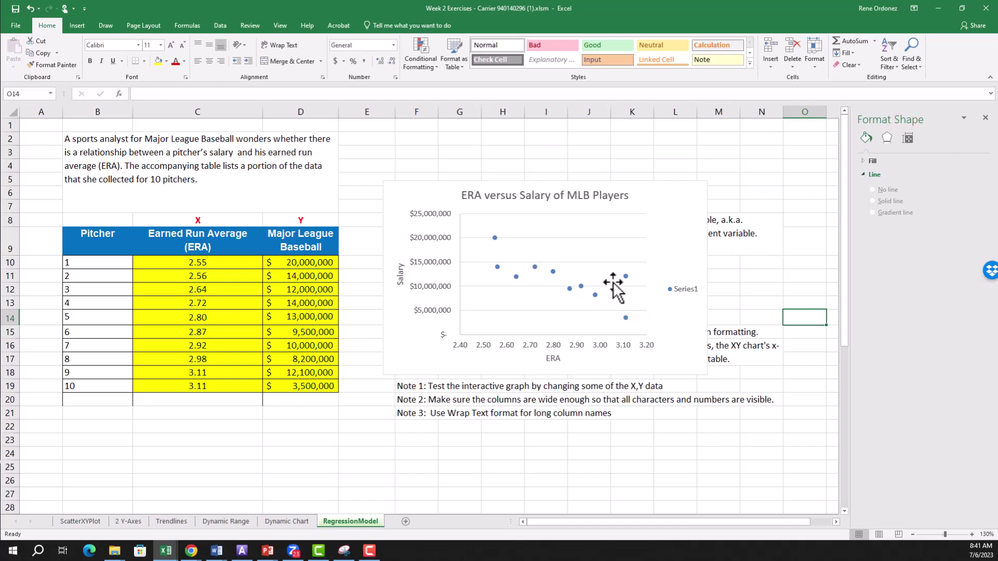
Step: Add a linear trendline to the salary points, displaying its equation and R-squared value
{"action": "left_click", "coordinate": [552, 273]}
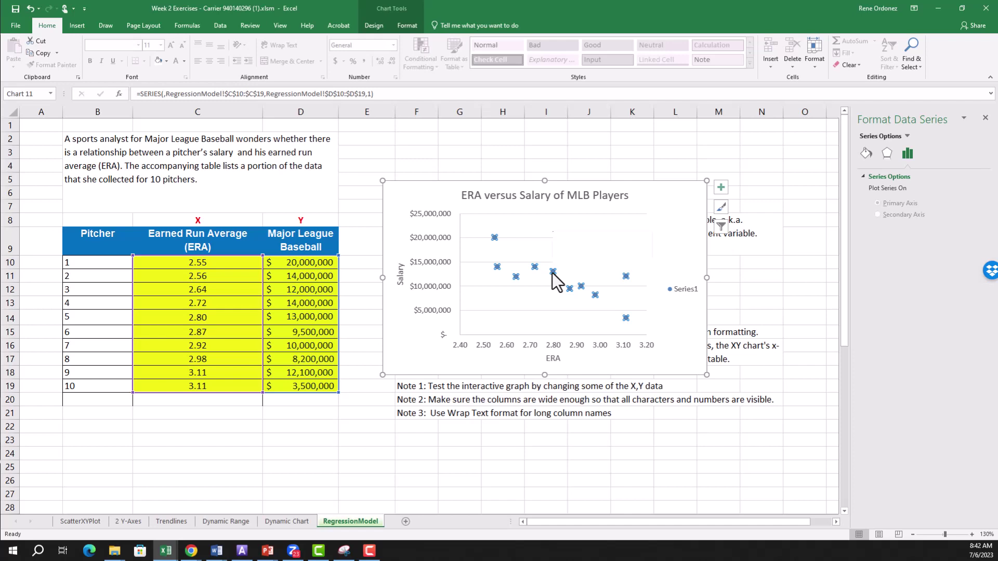
{"action": "right_click", "coordinate": [552, 274]}
{"action": "left_click", "coordinate": [600, 344]}
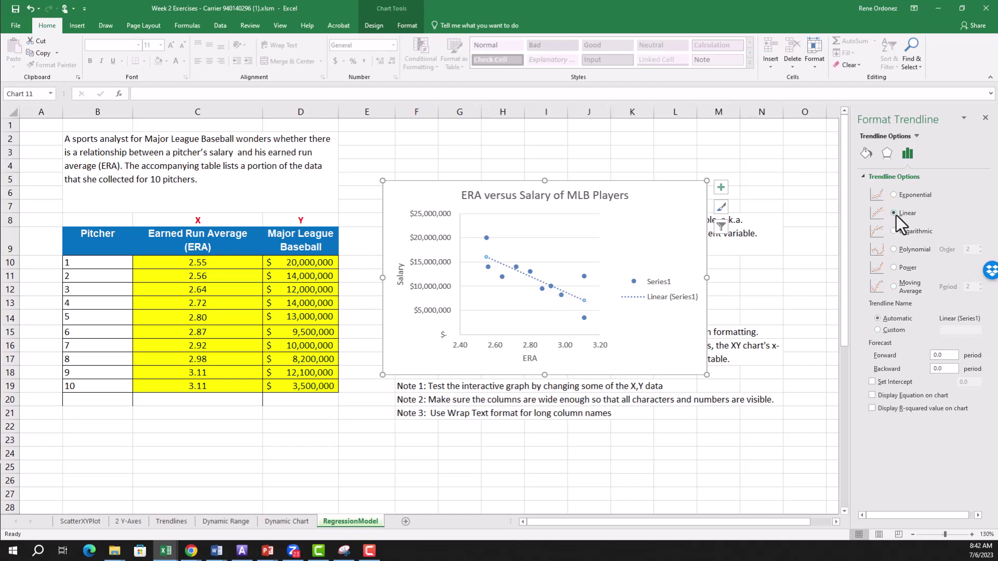
{"action": "left_click", "coordinate": [871, 410]}
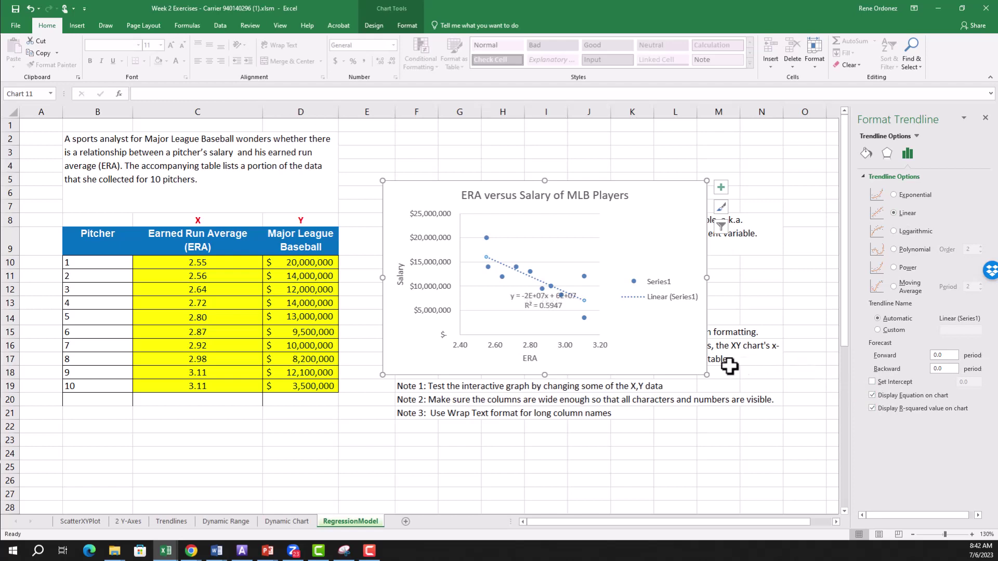
{"action": "left_click", "coordinate": [545, 307]}
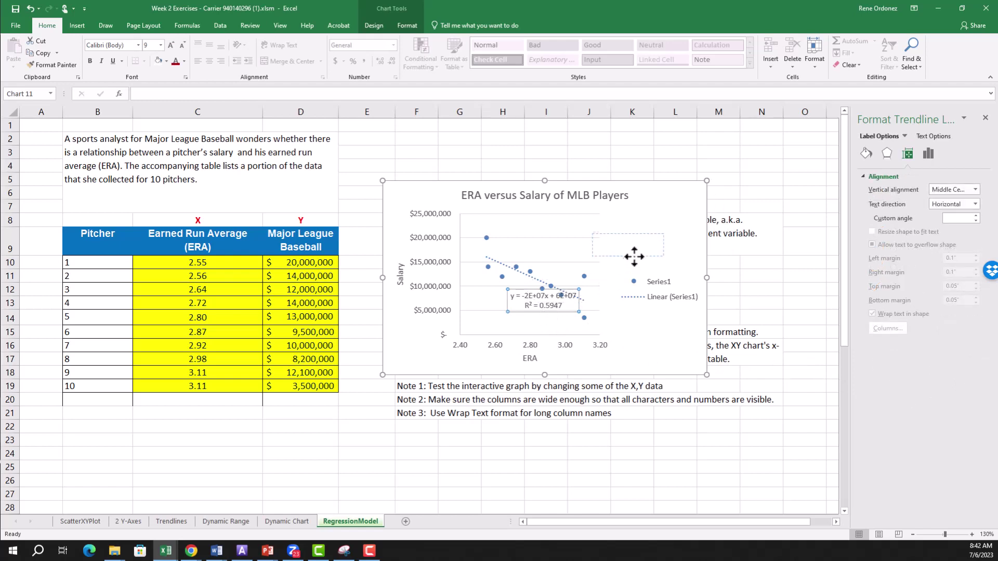
Step: Drag the trendline equation and R² label to the chart's upper right, then reselect it
{"action": "left_click_drag", "start_coordinate": [549, 312], "coordinate": [634, 248]}
{"action": "left_click", "coordinate": [780, 298]}
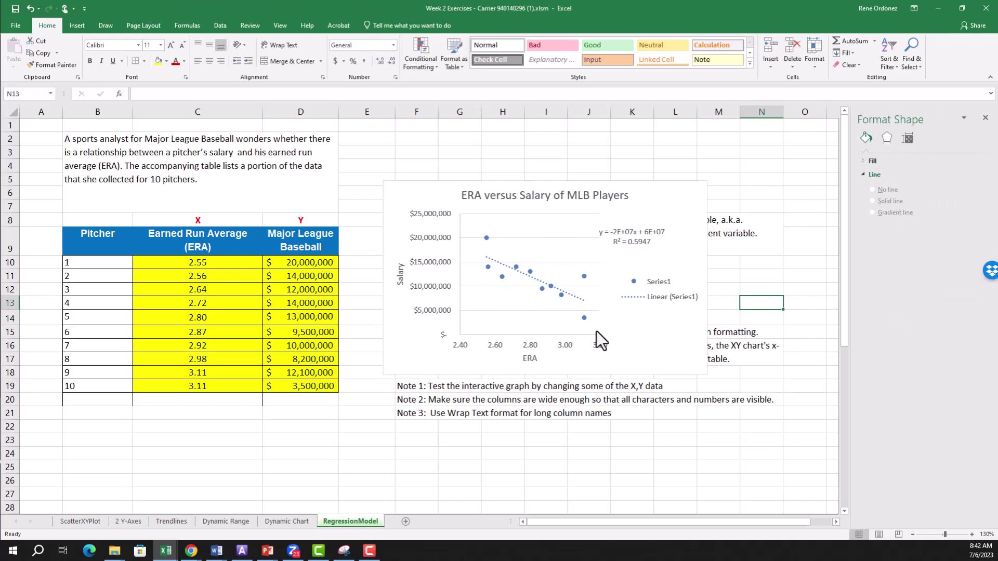
{"action": "left_click", "coordinate": [638, 233]}
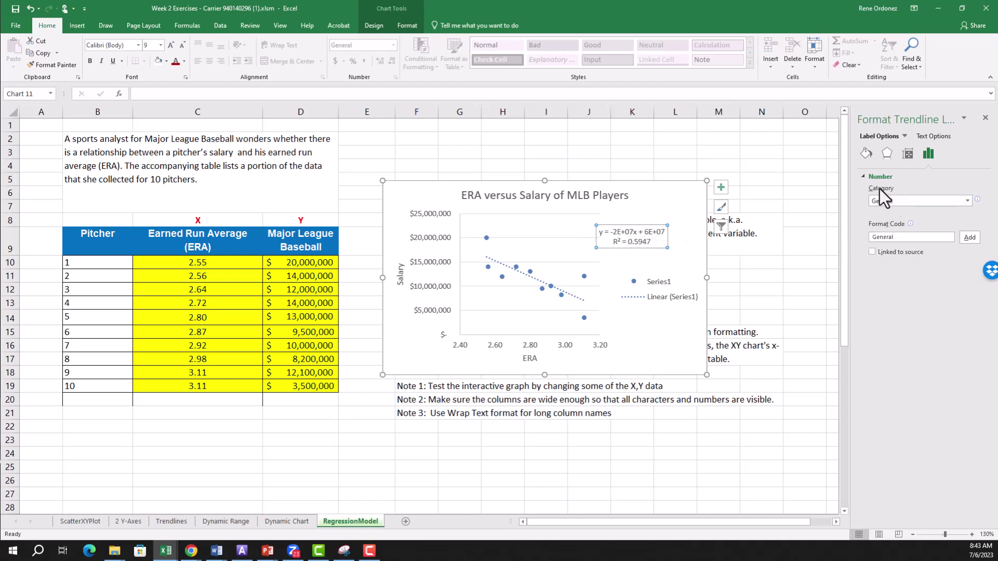
Step: Format the trendline label with the Number category, then nudge the chart slightly
{"action": "left_click", "coordinate": [890, 201]}
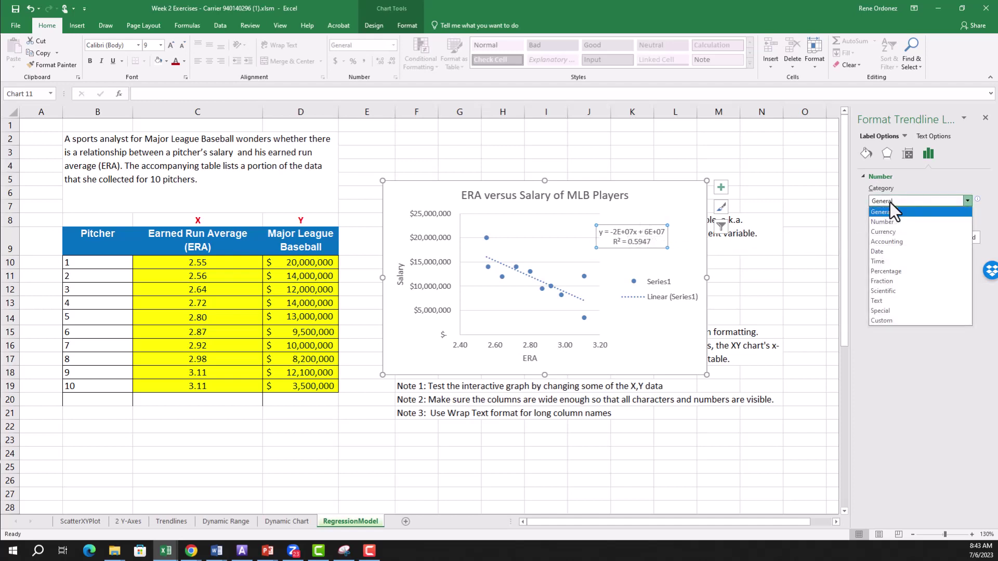
{"action": "left_click", "coordinate": [887, 223]}
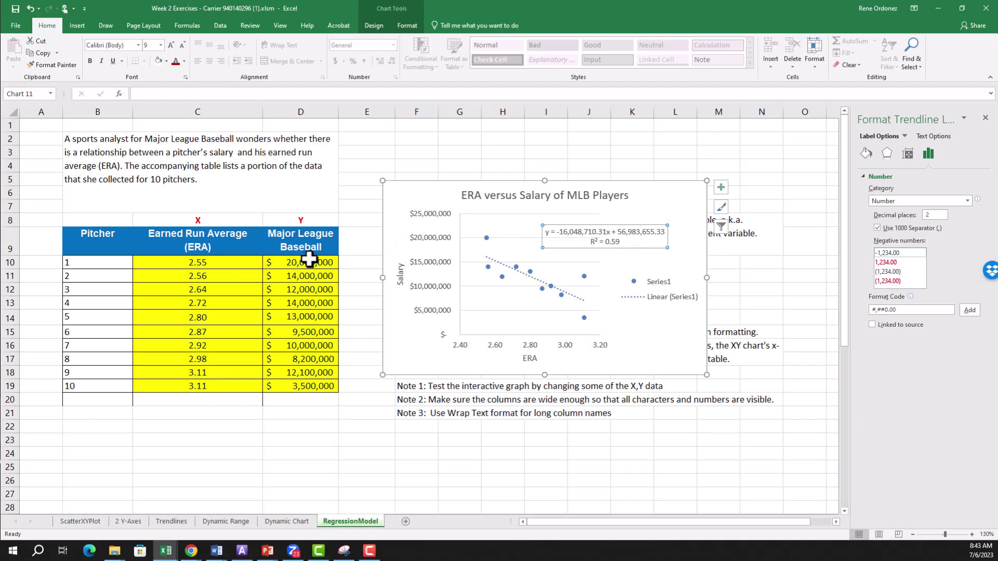
{"action": "left_click", "coordinate": [792, 278]}
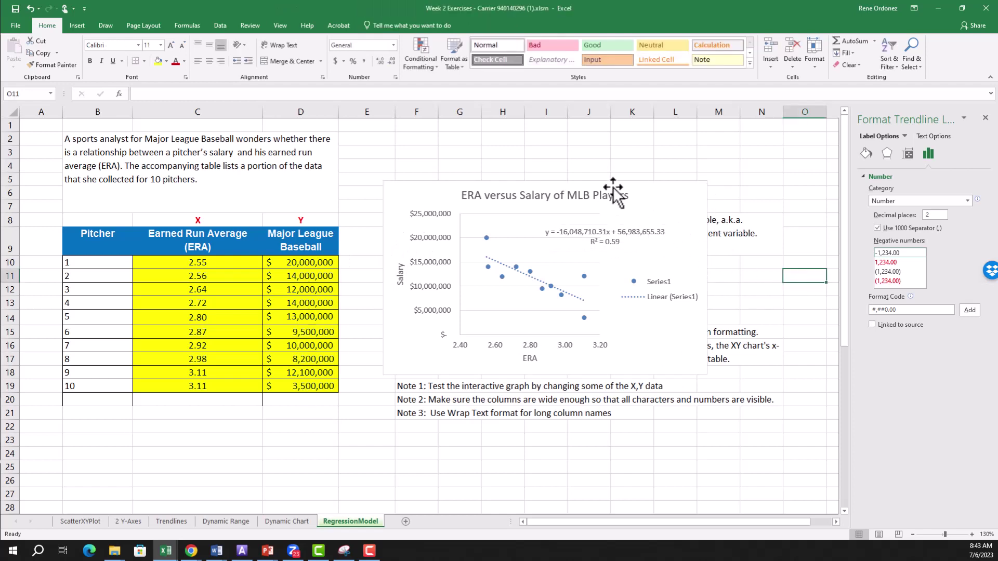
{"action": "mouse_move", "coordinate": [615, 191]}
{"action": "left_mouse_down"}
{"action": "mouse_move", "coordinate": [651, 198]}
{"action": "mouse_move", "coordinate": [616, 187]}
{"action": "mouse_move", "coordinate": [647, 163]}
{"action": "left_mouse_up"}
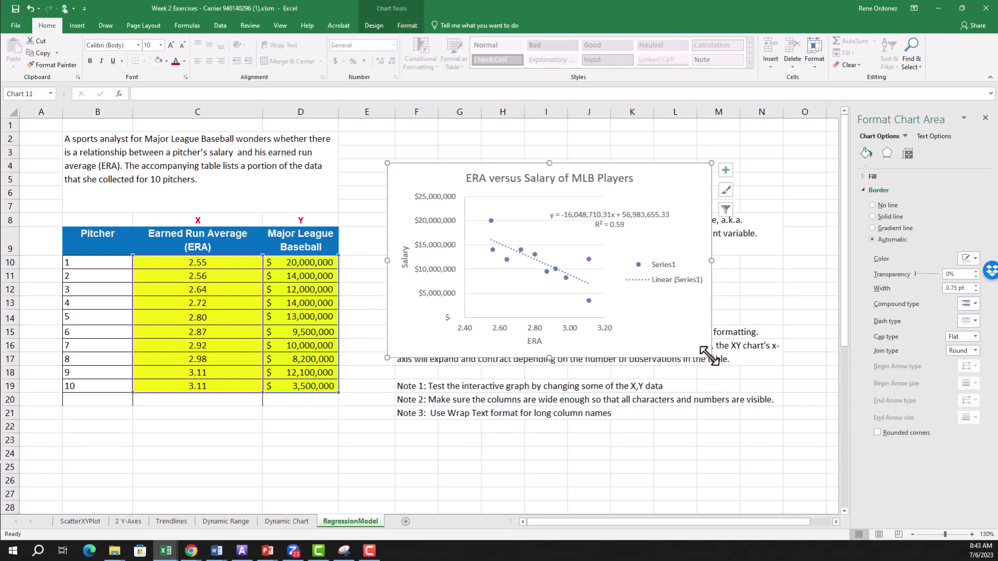
Step: Drag the chart's bottom-right sizing handle to widen it further across the sheet
{"action": "left_click_drag", "start_coordinate": [712, 358], "coordinate": [796, 373]}
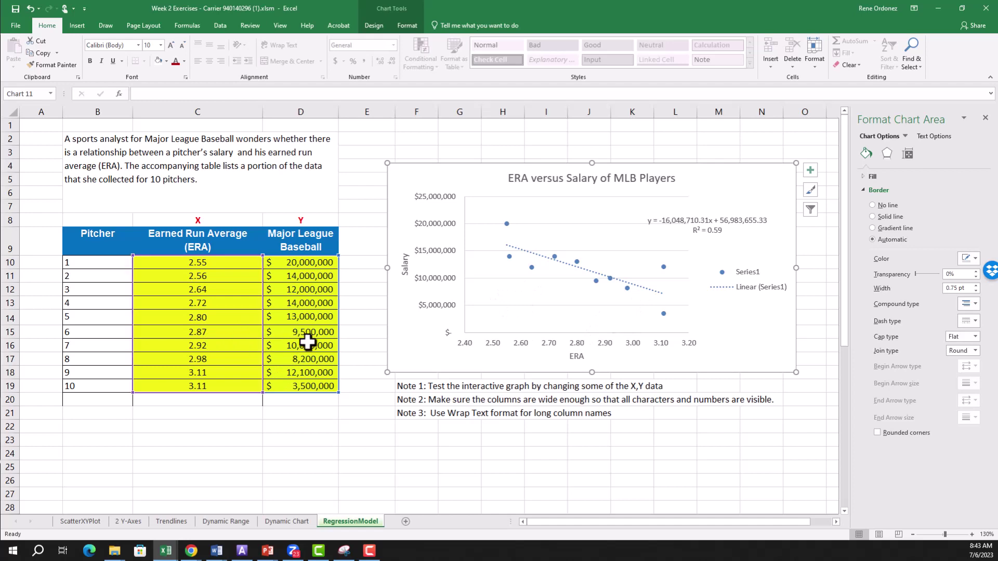
{"action": "left_click", "coordinate": [197, 441]}
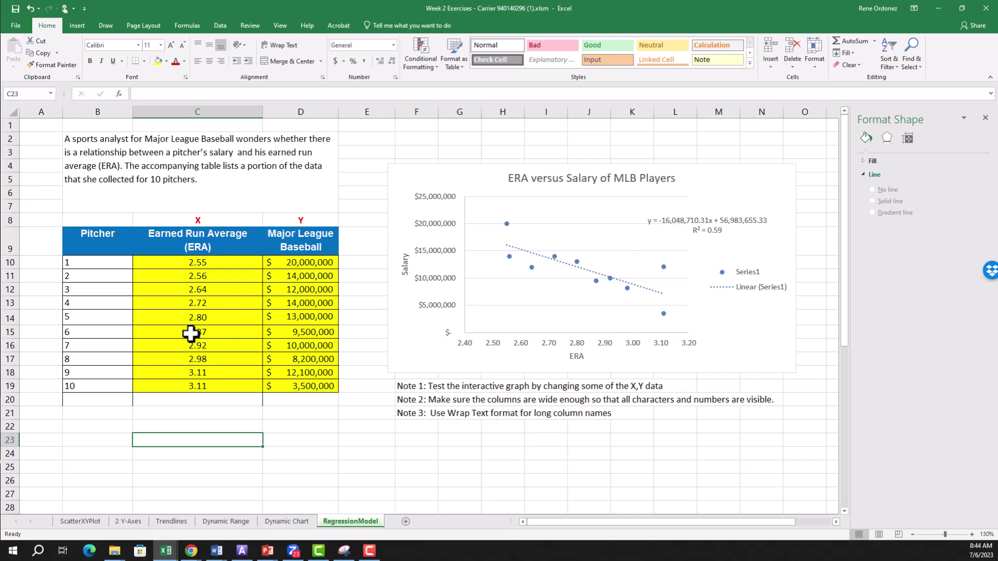
Step: Delete the values in C15:D19, reposition the trendline label, and select the salary series
{"action": "mouse_move", "coordinate": [191, 334]}
{"action": "left_mouse_down"}
{"action": "mouse_move", "coordinate": [289, 392]}
{"action": "mouse_move", "coordinate": [315, 395]}
{"action": "left_mouse_up"}
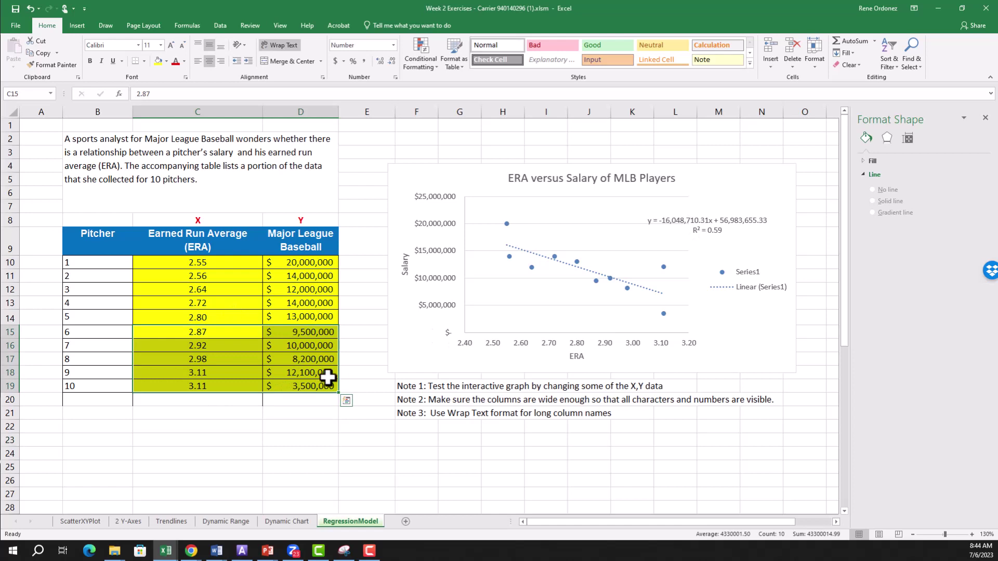
{"action": "key", "text": "Delete"}
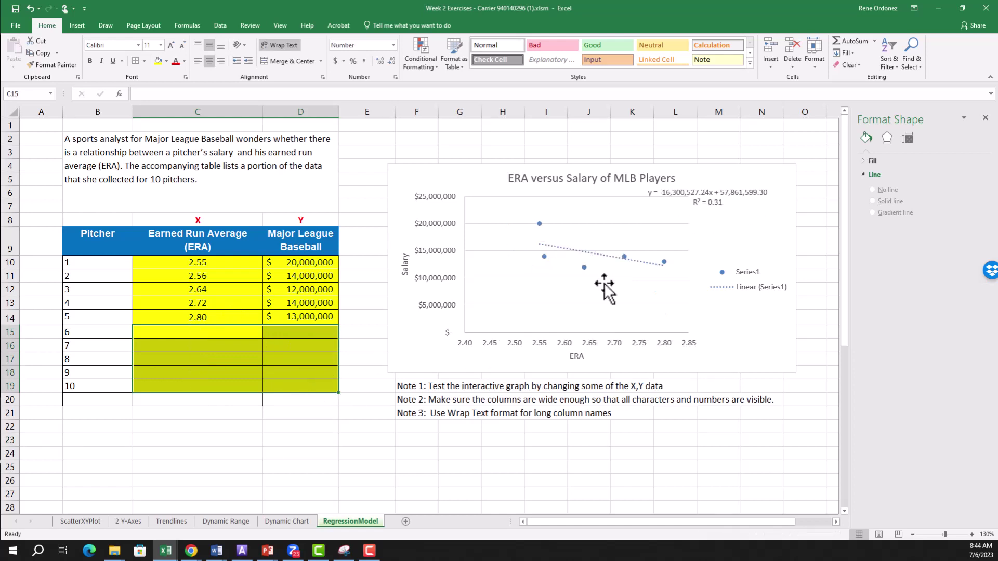
{"action": "left_click", "coordinate": [723, 201]}
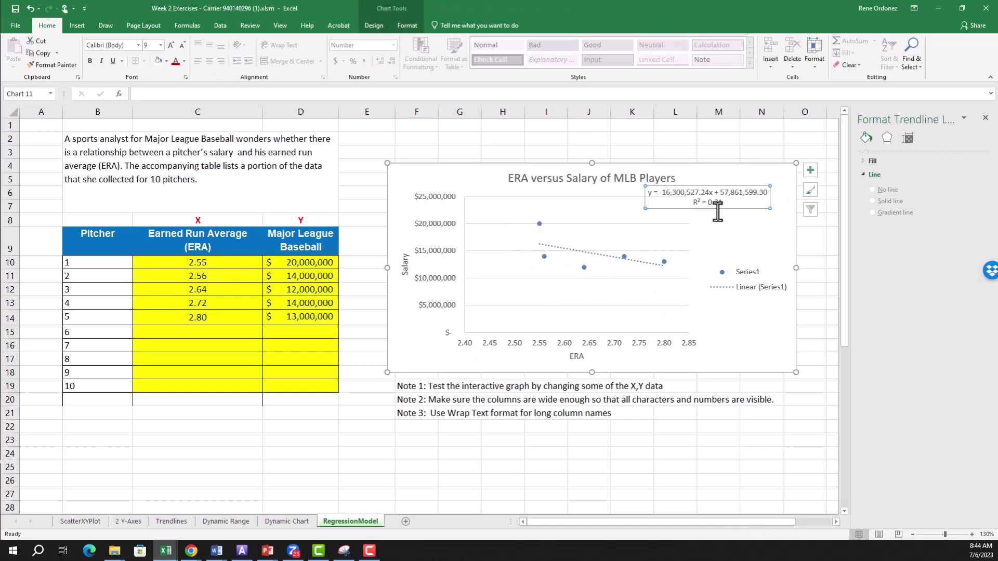
{"action": "left_click_drag", "start_coordinate": [731, 208], "coordinate": [738, 229]}
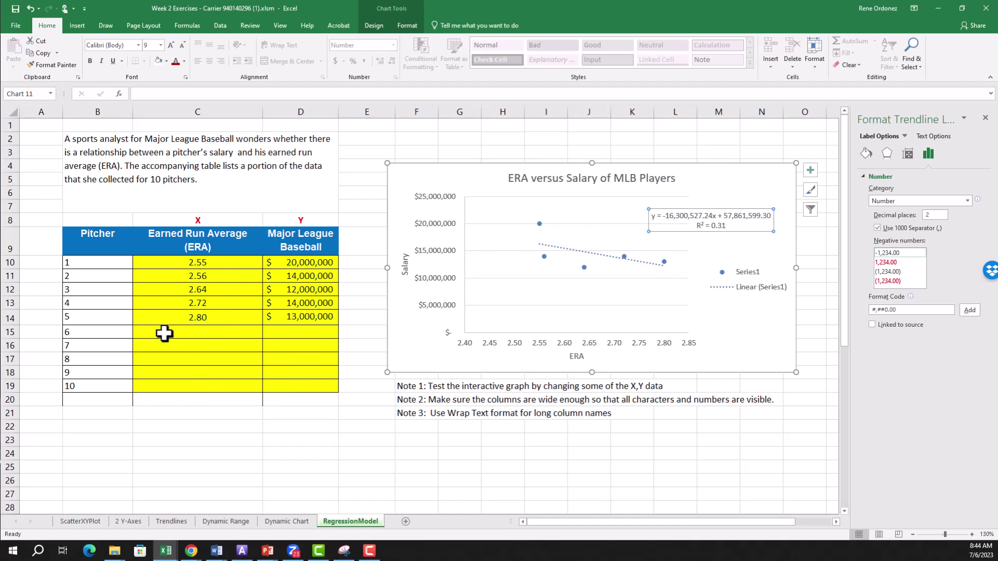
{"action": "left_click", "coordinate": [32, 11]}
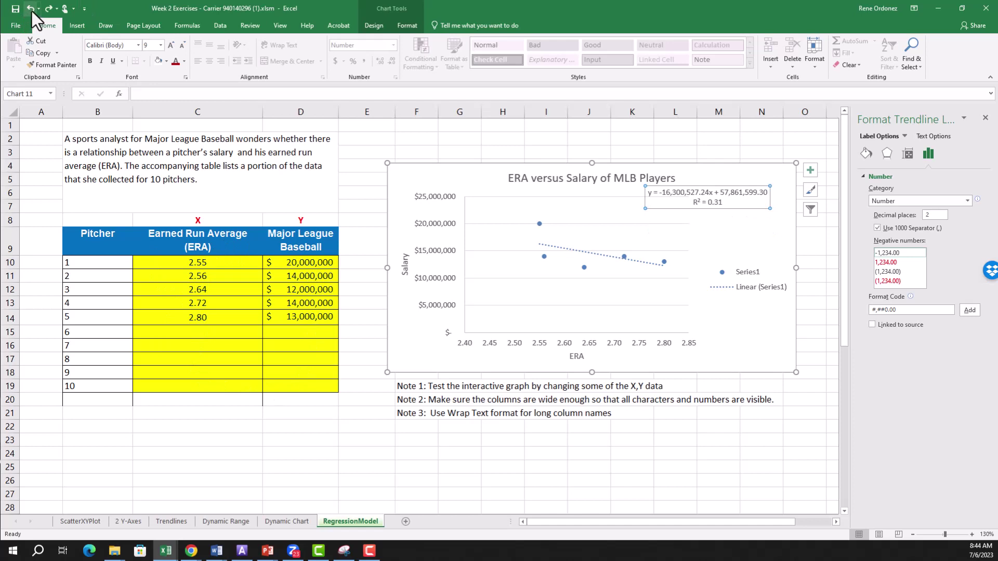
{"action": "left_click_drag", "start_coordinate": [745, 210], "coordinate": [750, 240]}
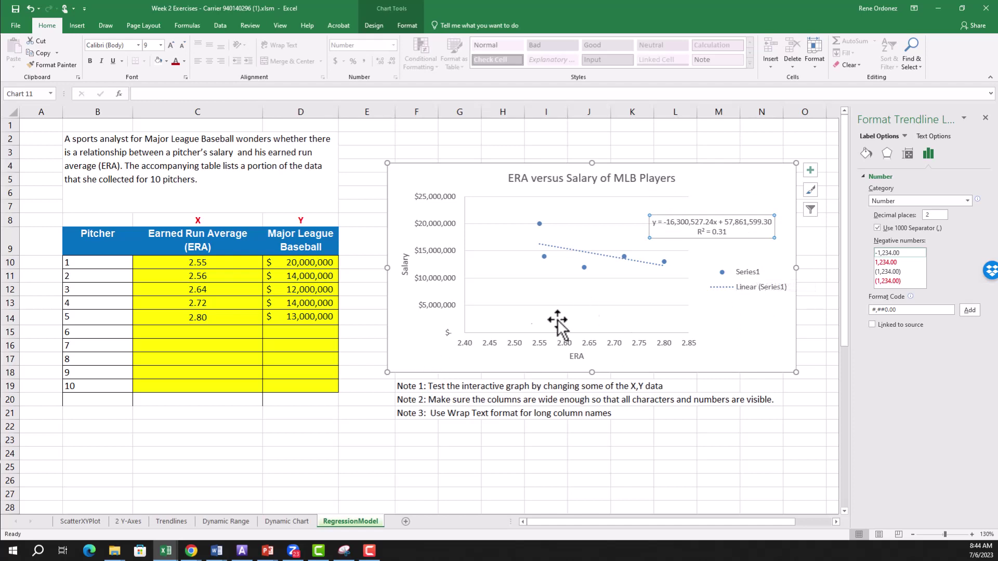
{"action": "left_click", "coordinate": [500, 482]}
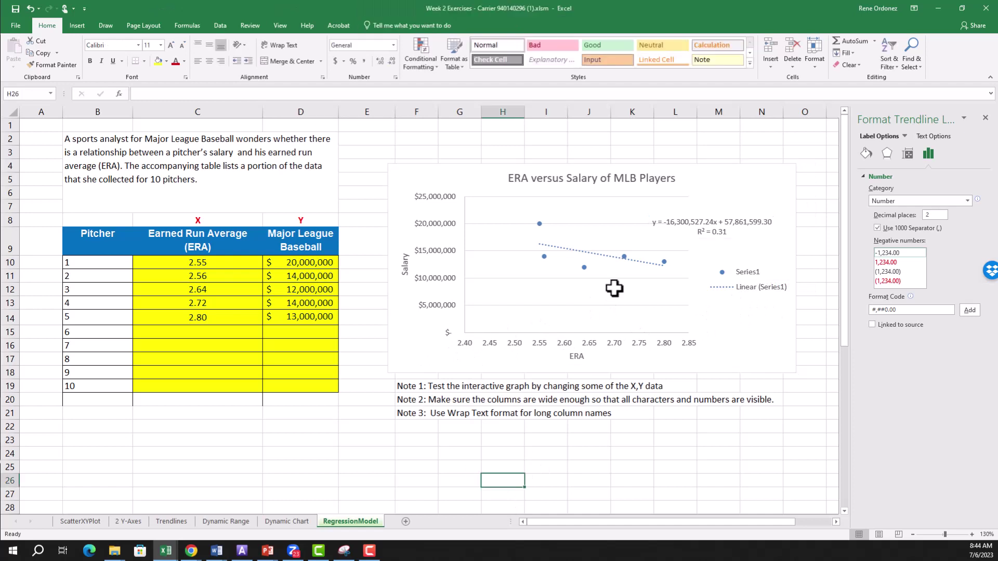
{"action": "left_click", "coordinate": [545, 260]}
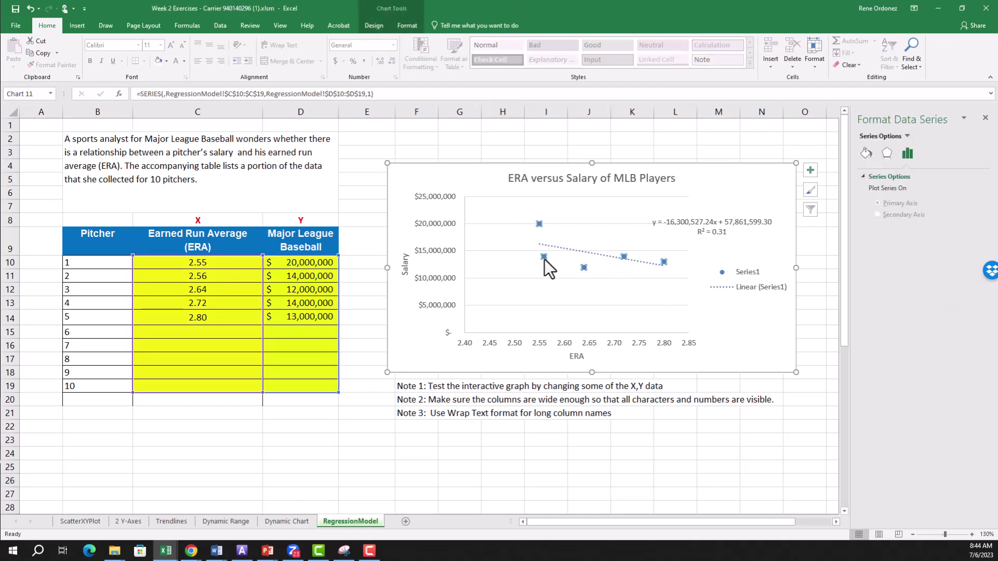
Step: Change Series1's name to 'Salary' in the chart's Select Data settings, then reselect the renamed series
{"action": "right_click", "coordinate": [545, 260]}
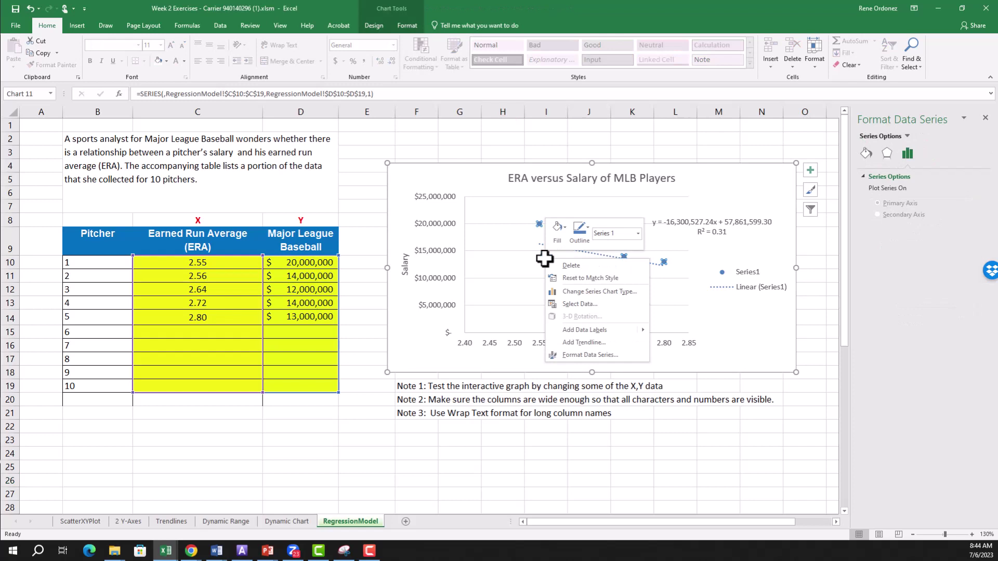
{"action": "left_click", "coordinate": [568, 306]}
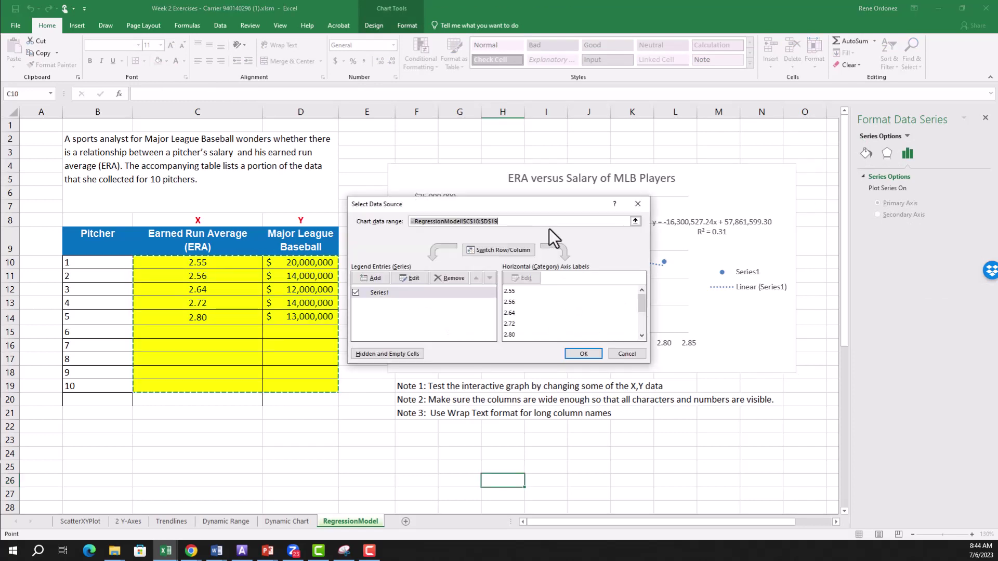
{"action": "left_click_drag", "start_coordinate": [517, 200], "coordinate": [622, 167]}
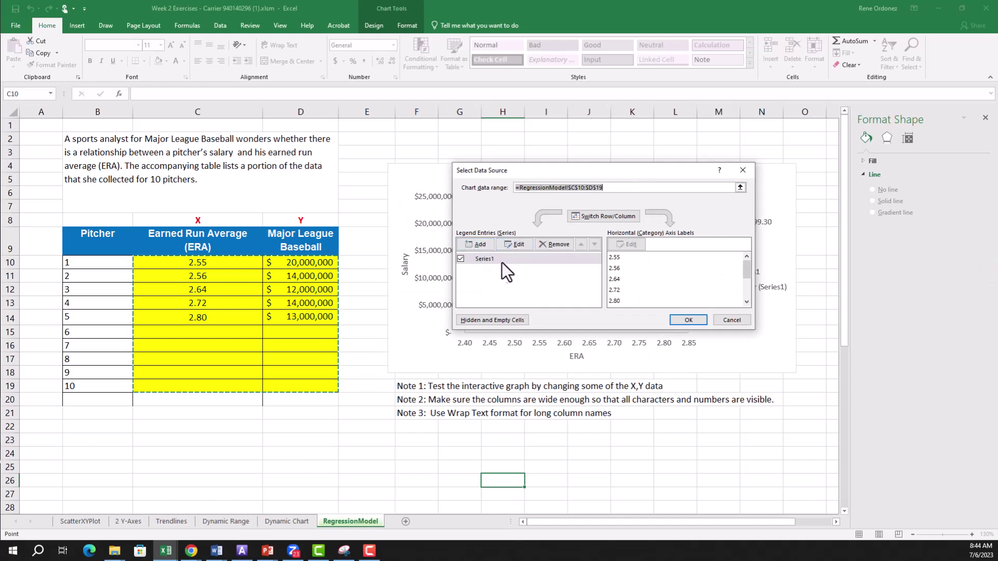
{"action": "left_click", "coordinate": [521, 247]}
{"action": "type", "text": "Salary"}
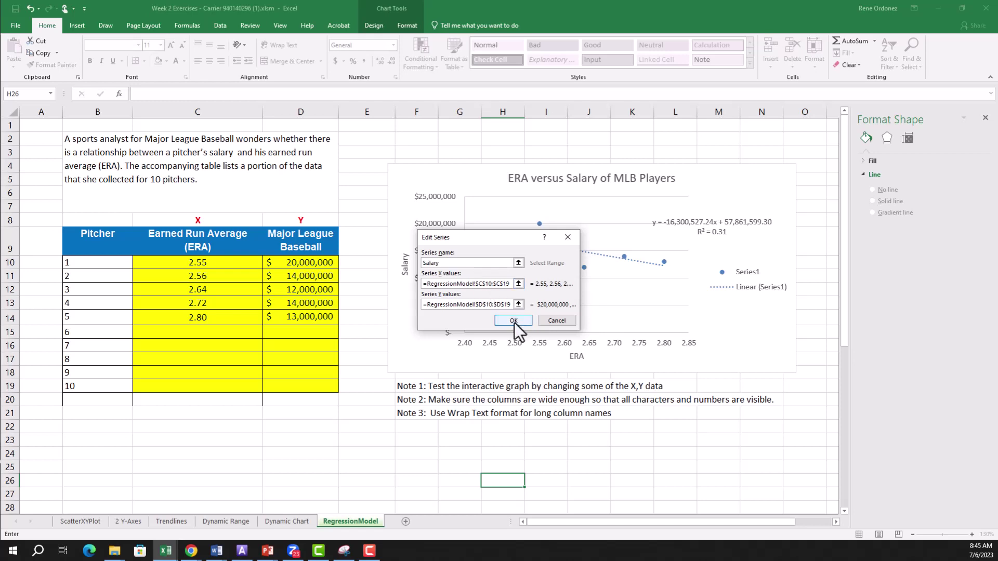
{"action": "left_click", "coordinate": [514, 323]}
{"action": "left_click", "coordinate": [680, 321]}
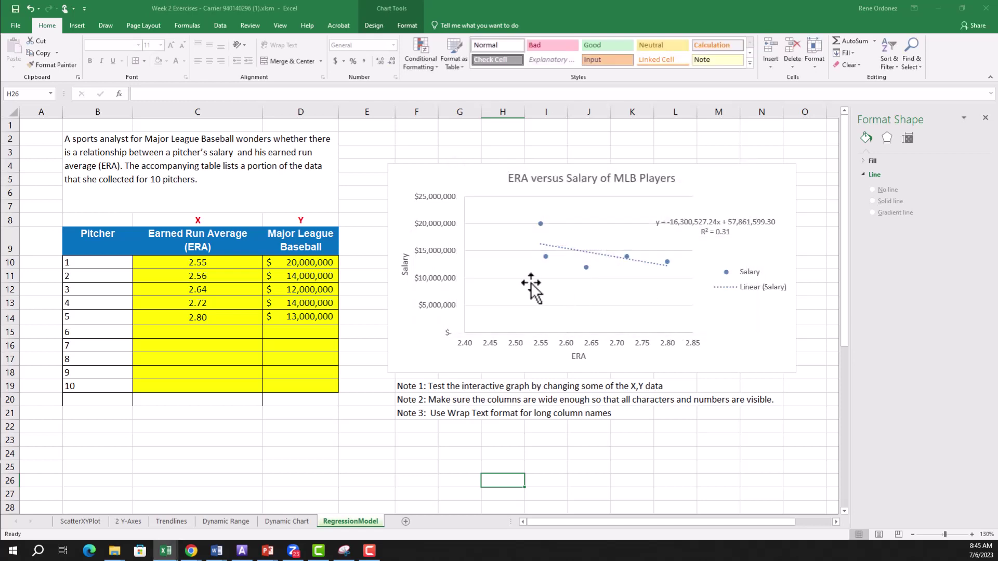
{"action": "left_click", "coordinate": [626, 257]}
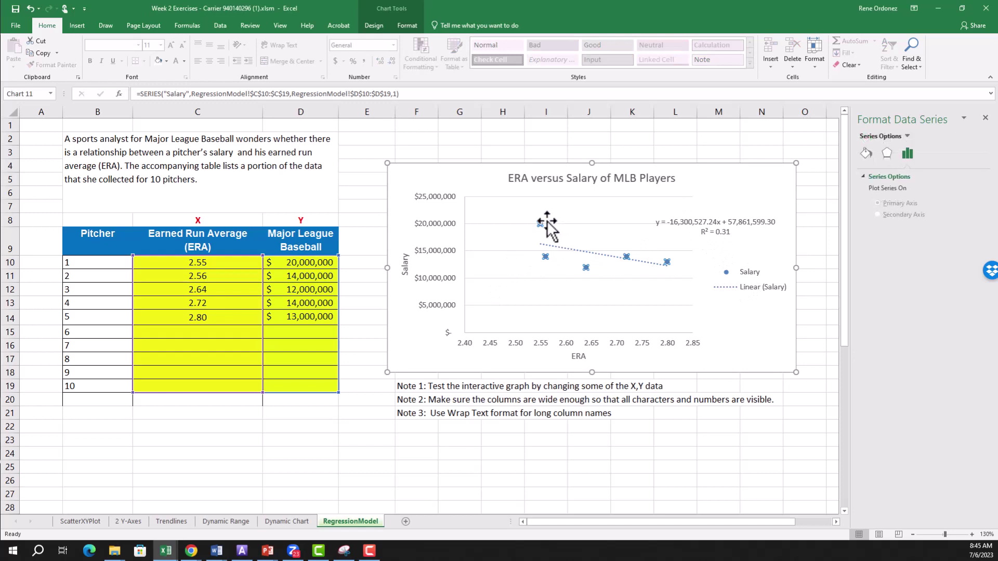